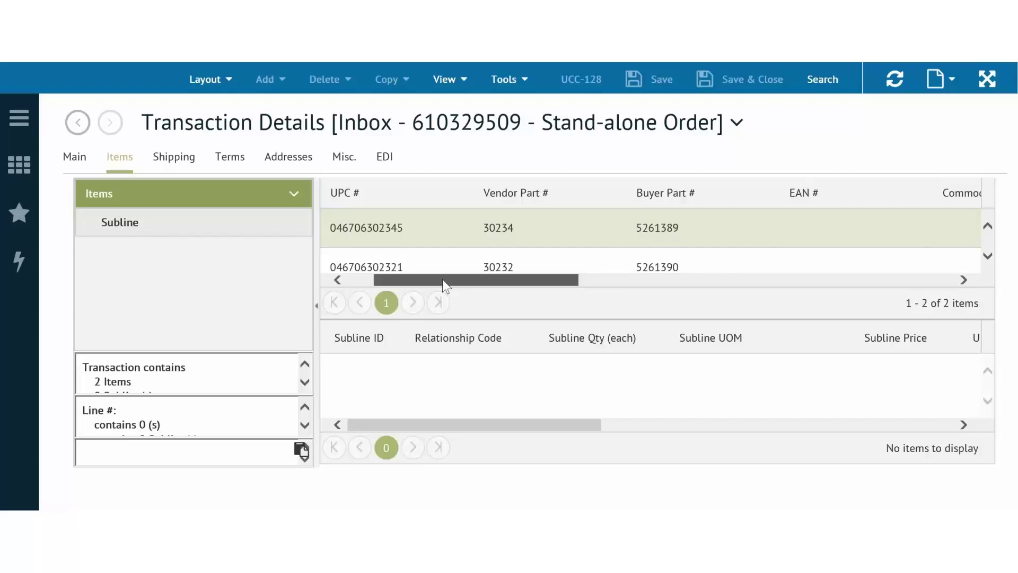
Scroll across the Items grid of the Petsmart ship notice
left_click_drag(442, 279, 600, 288)
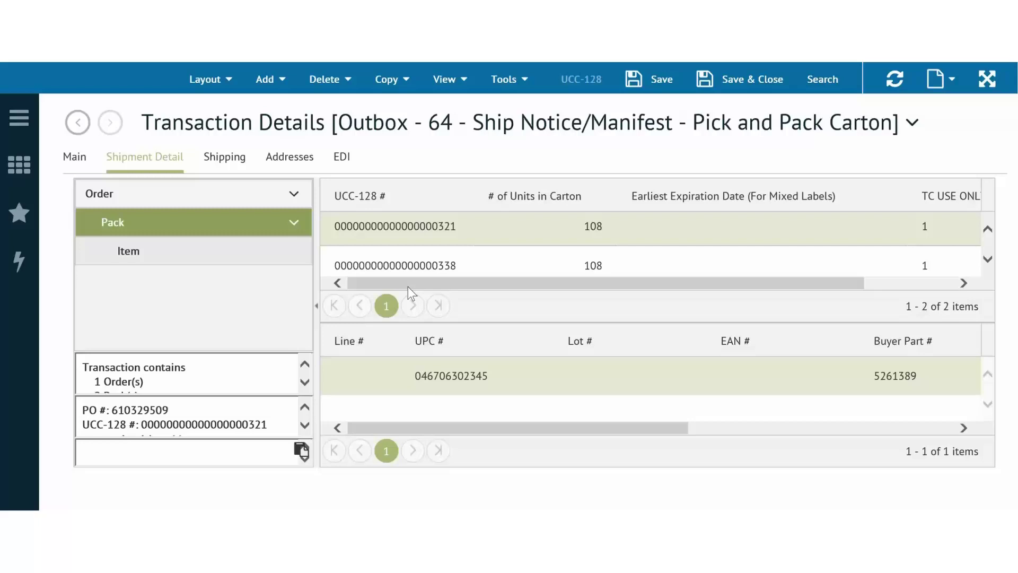
Add a third pack to the order, ending in 369, and review it in the pack-level carton list
left_click(245, 186)
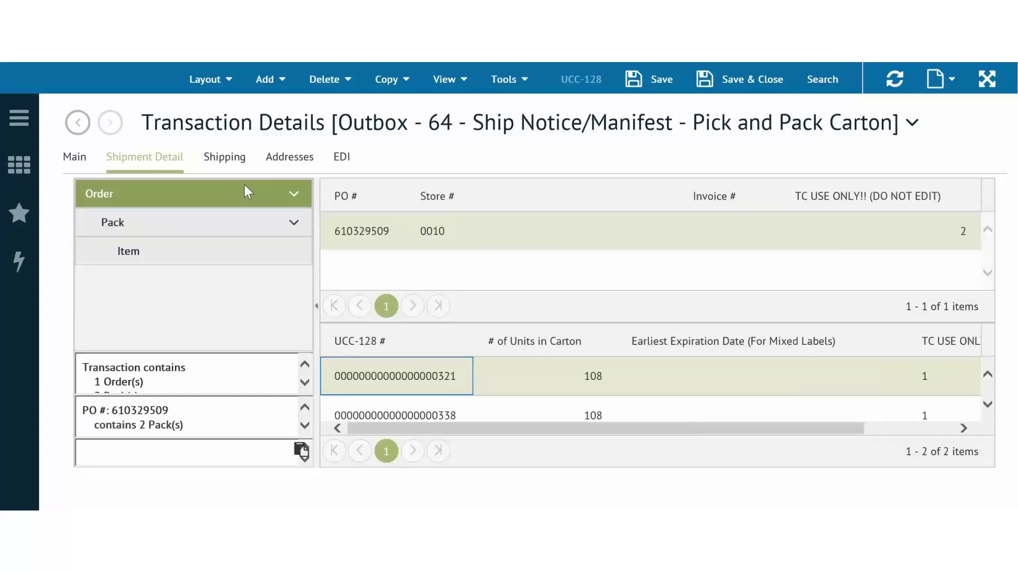
left_click(275, 83)
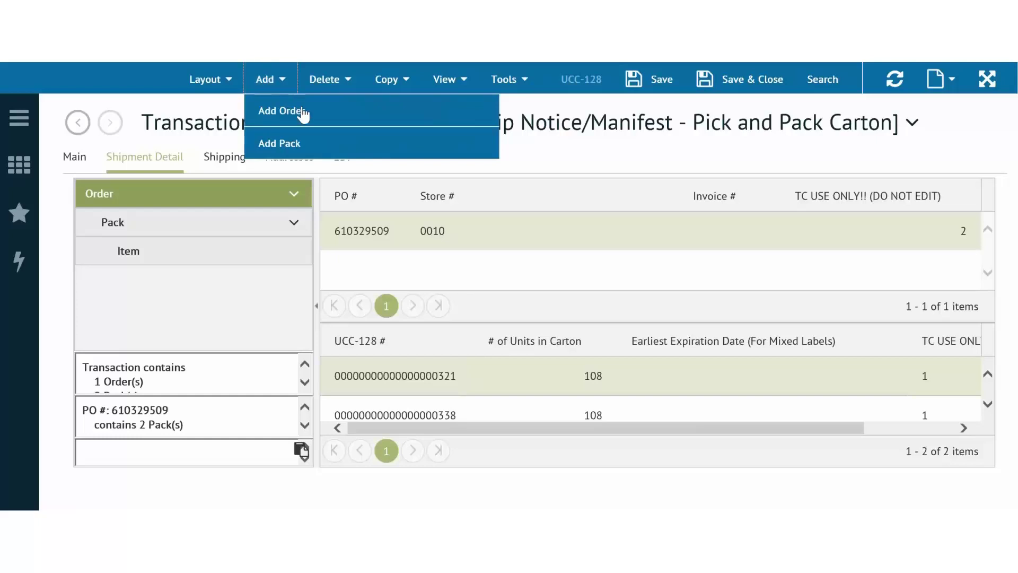
left_click(325, 143)
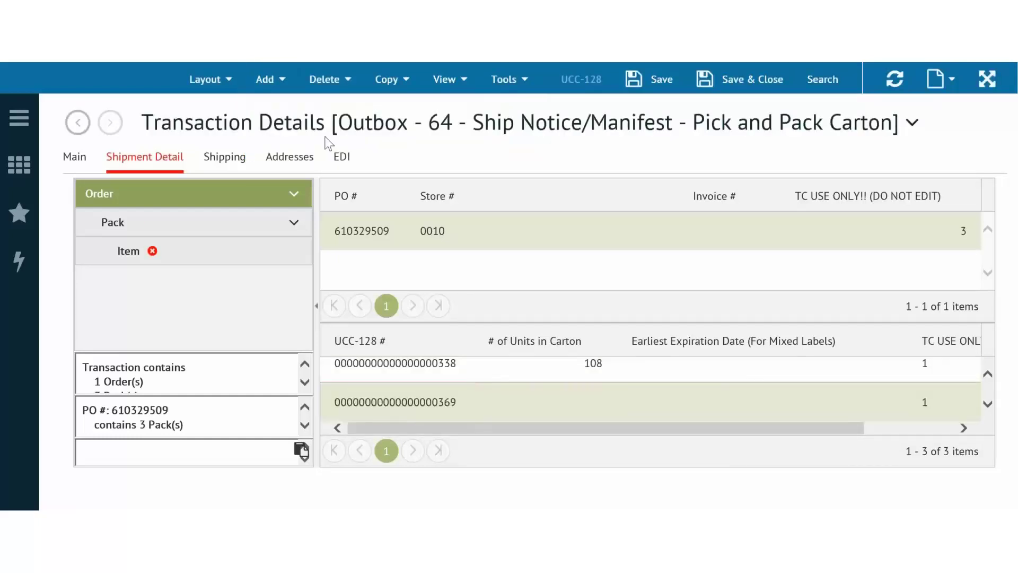
left_click(248, 224)
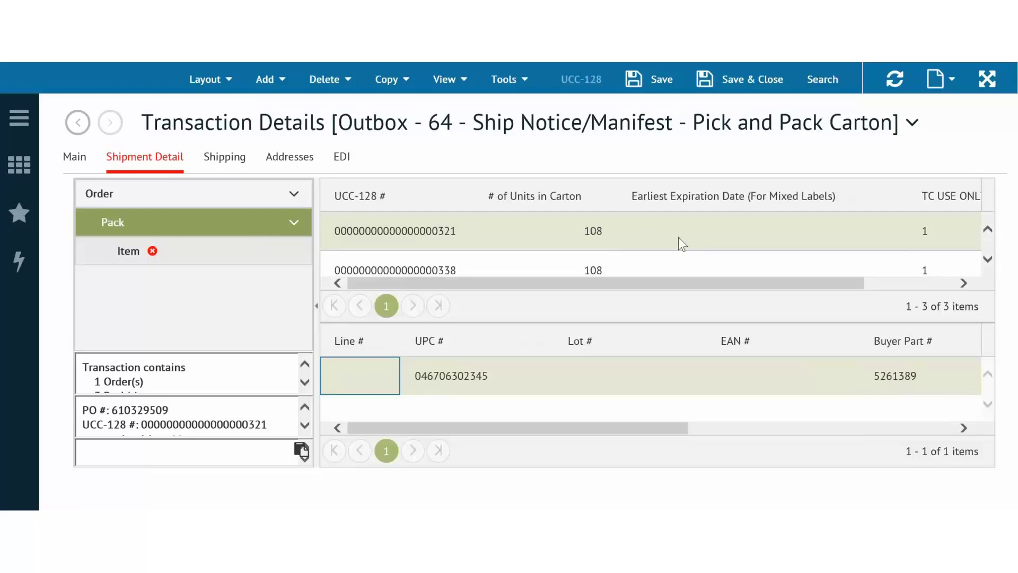
left_click(987, 260)
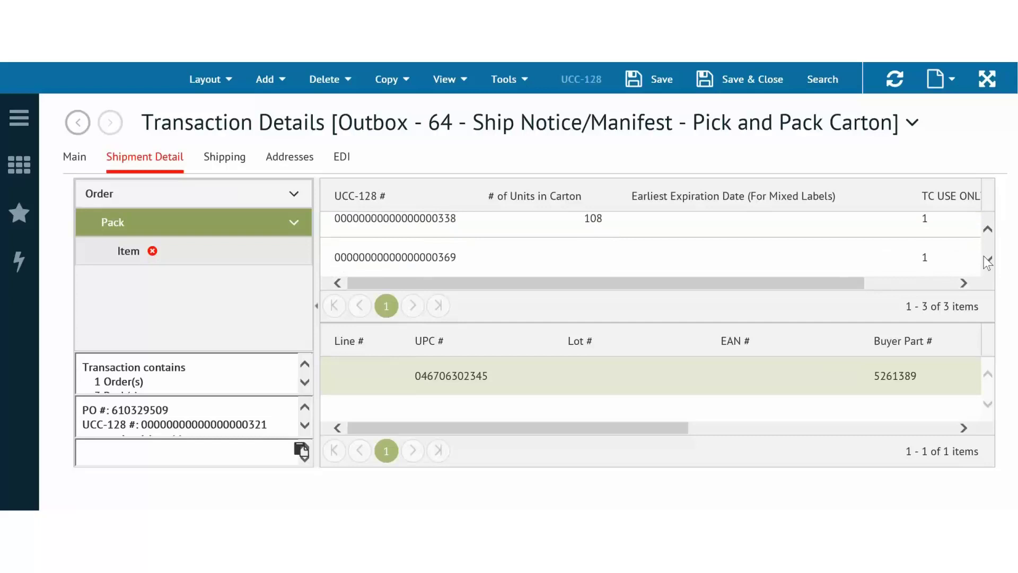
left_click(987, 229)
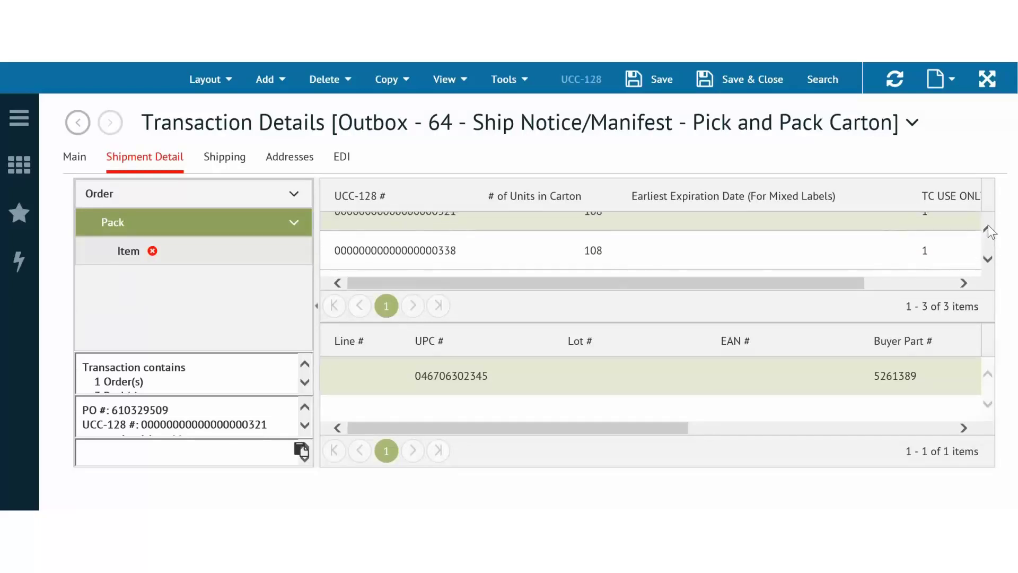
left_click(987, 229)
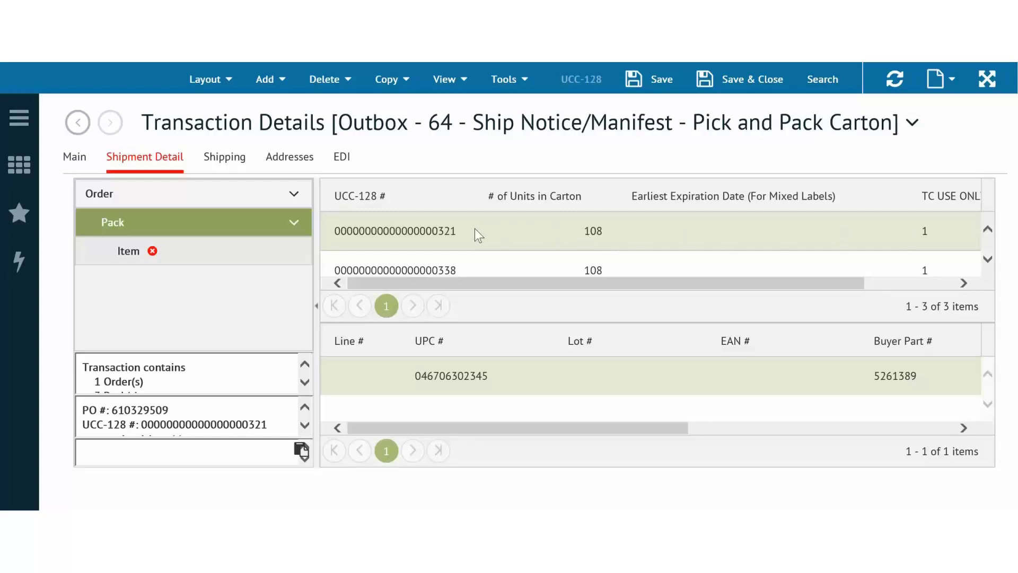
Add a new blank item line to each of cartons 321, 338 and 369
left_click(284, 87)
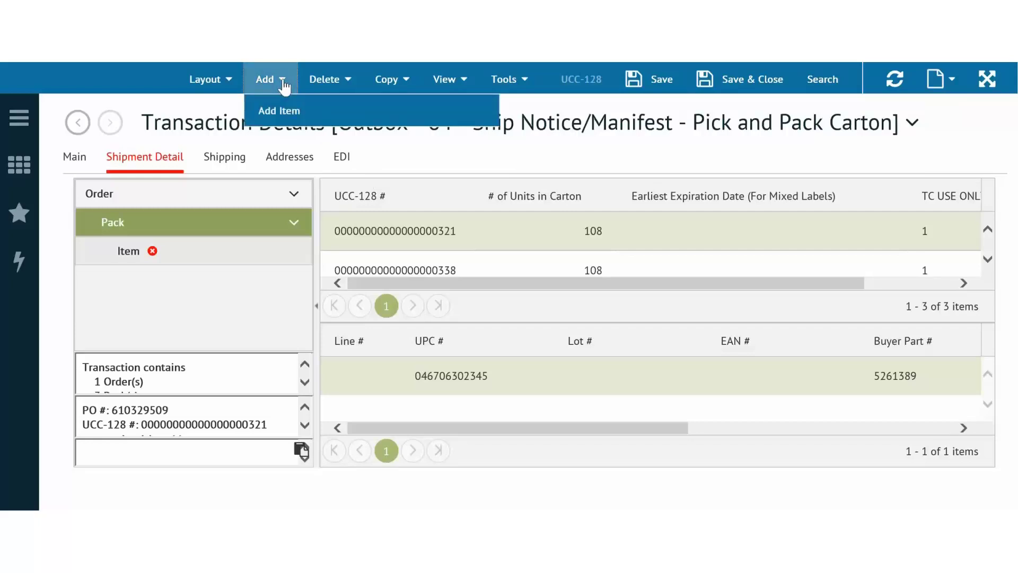
left_click(317, 113)
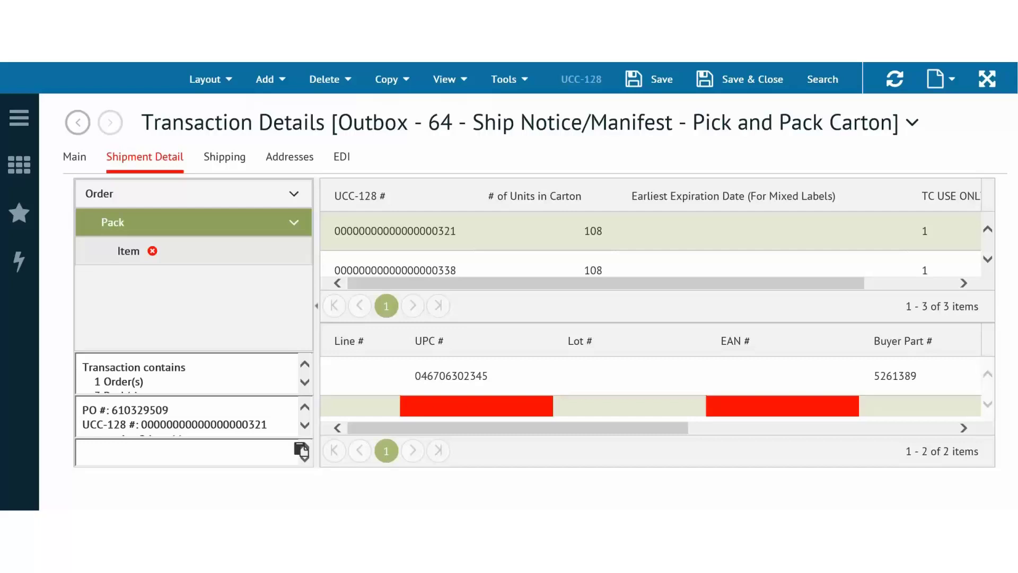
left_click(466, 260)
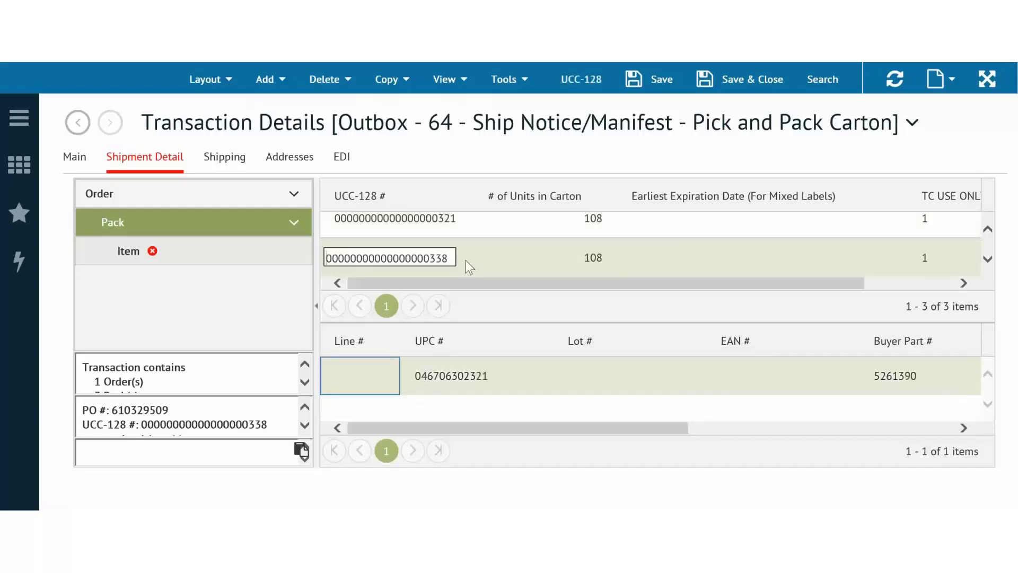
left_click(273, 84)
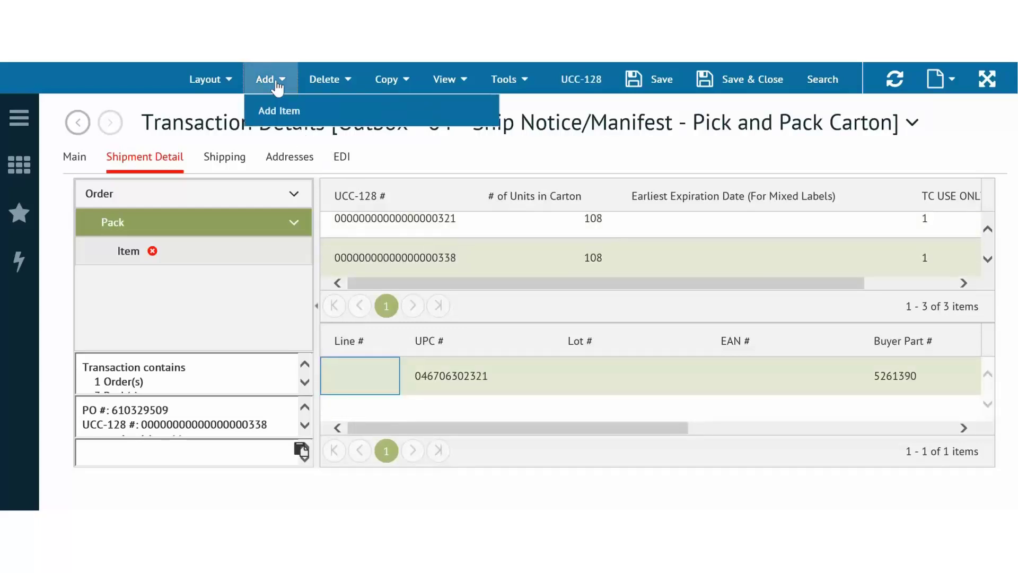
left_click(321, 108)
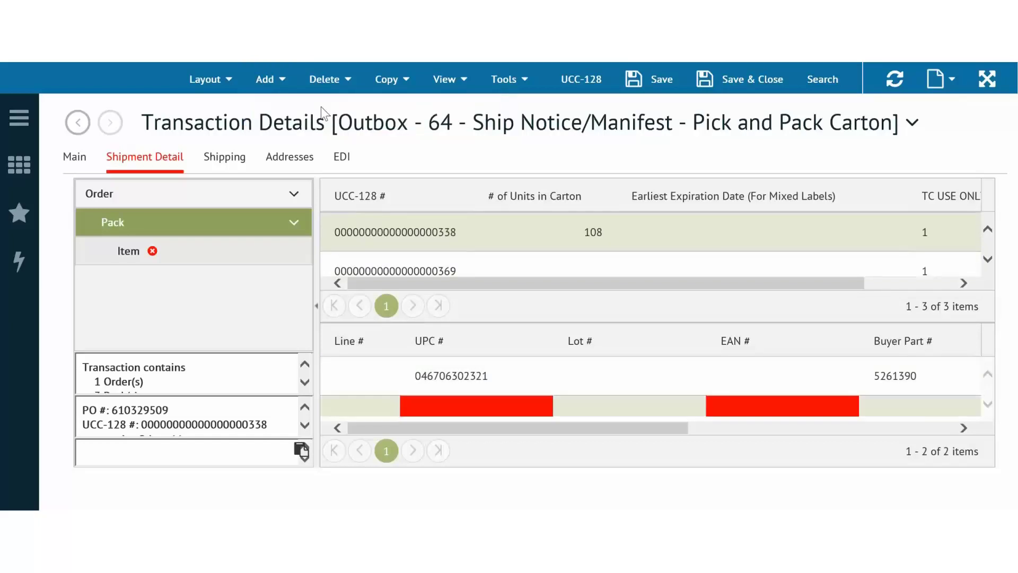
left_click(468, 268)
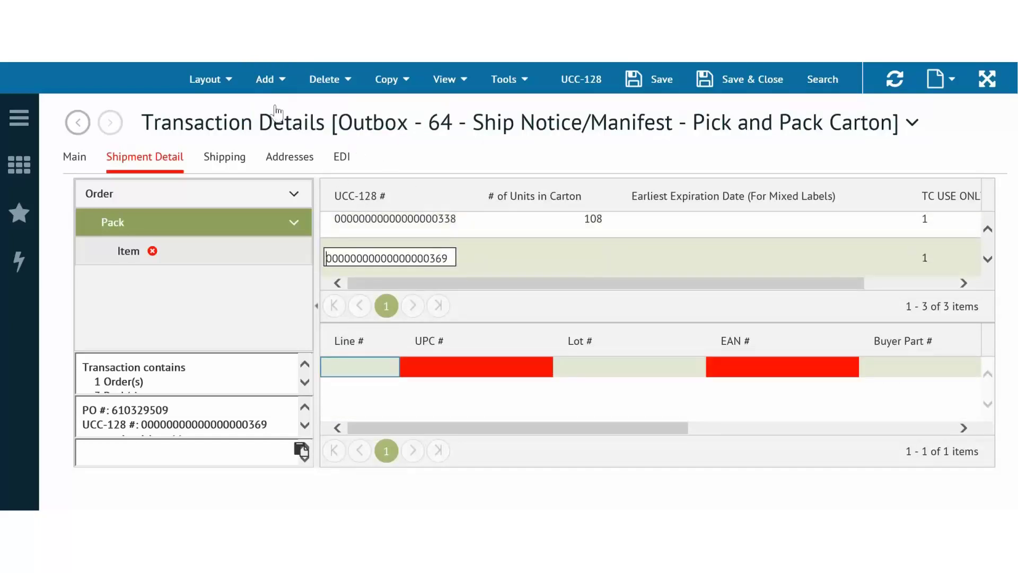
left_click(266, 80)
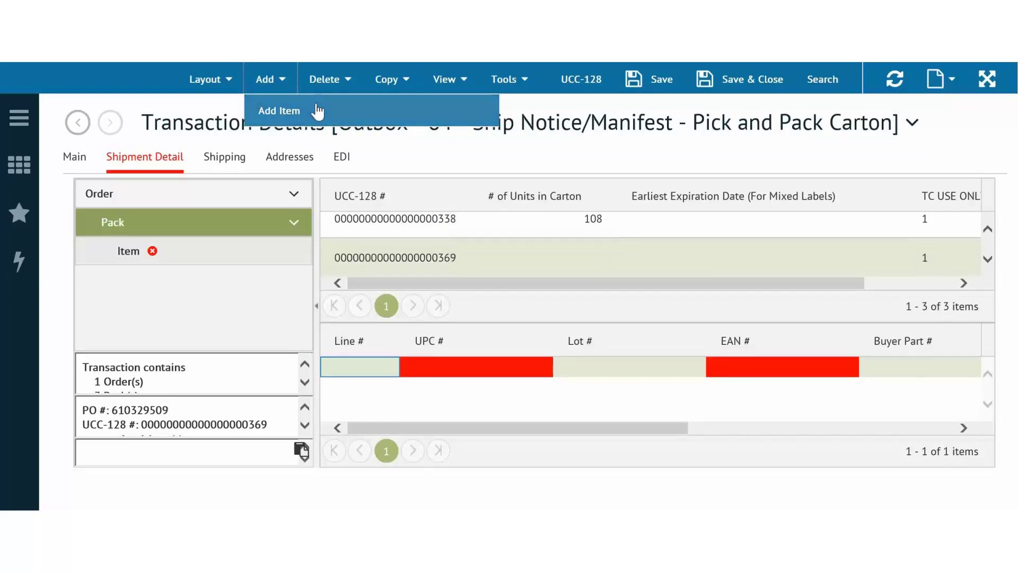
left_click(317, 112)
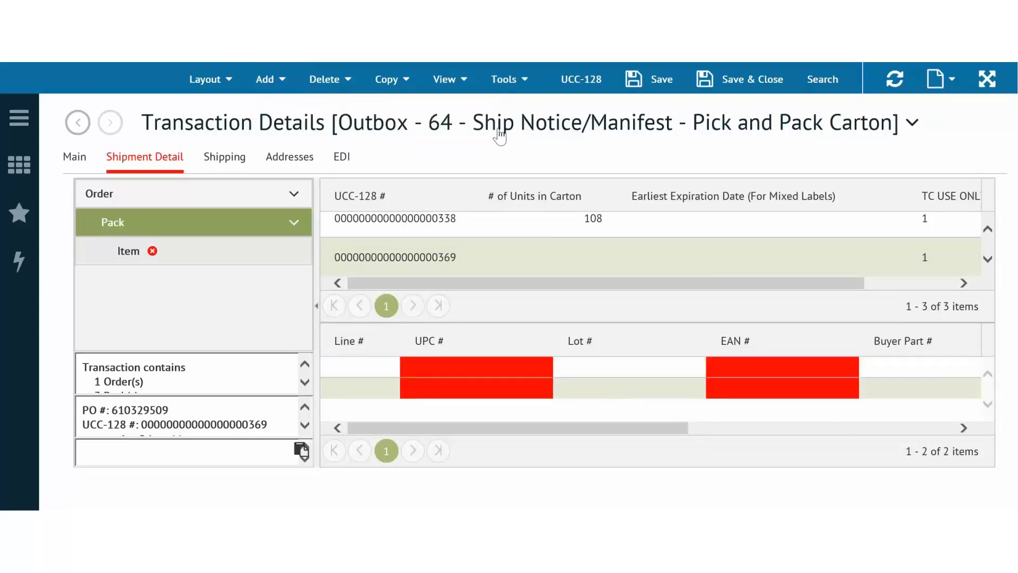
left_click(988, 232)
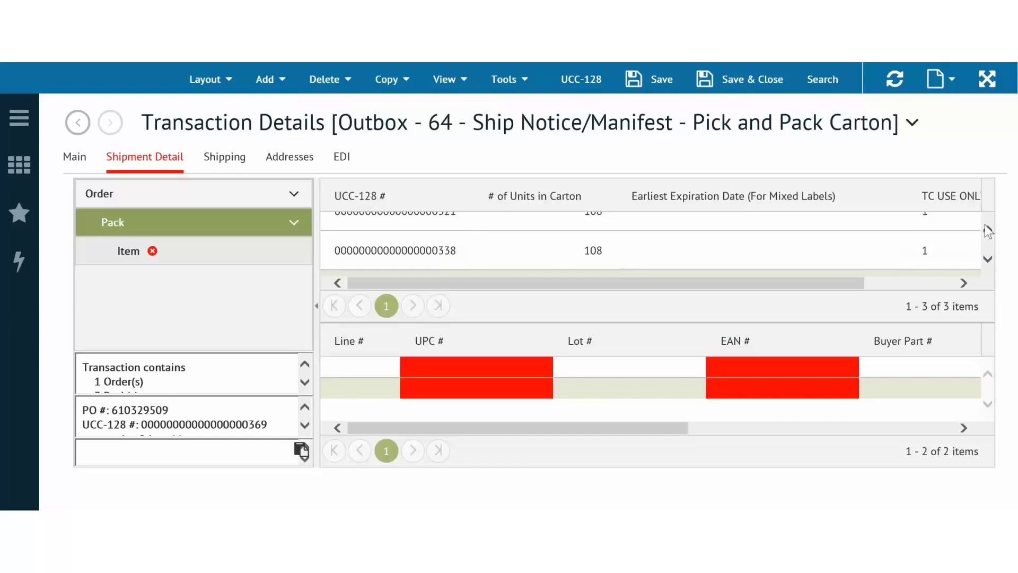
left_click(499, 248)
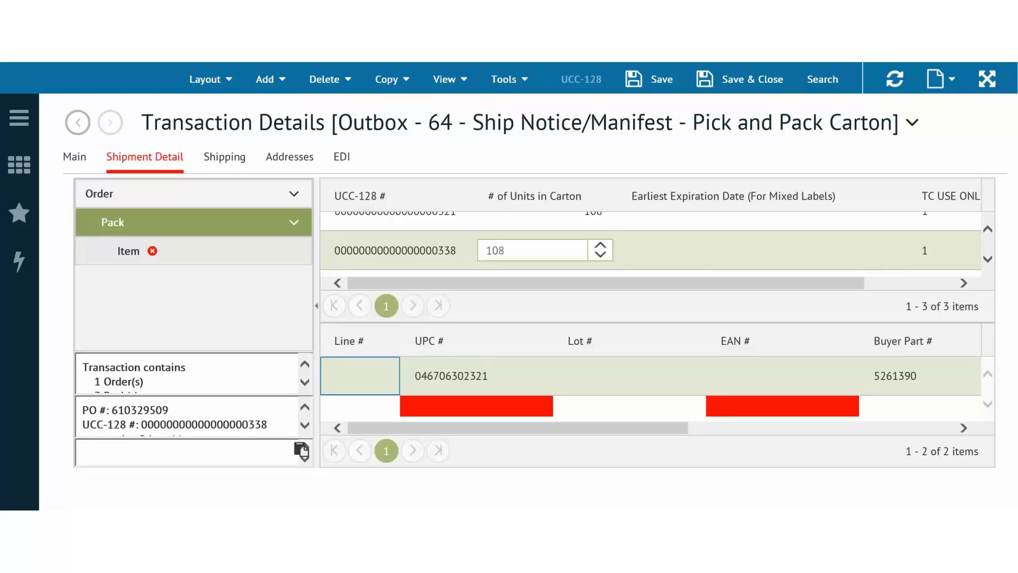
left_click(443, 376)
key("ctrl+c")
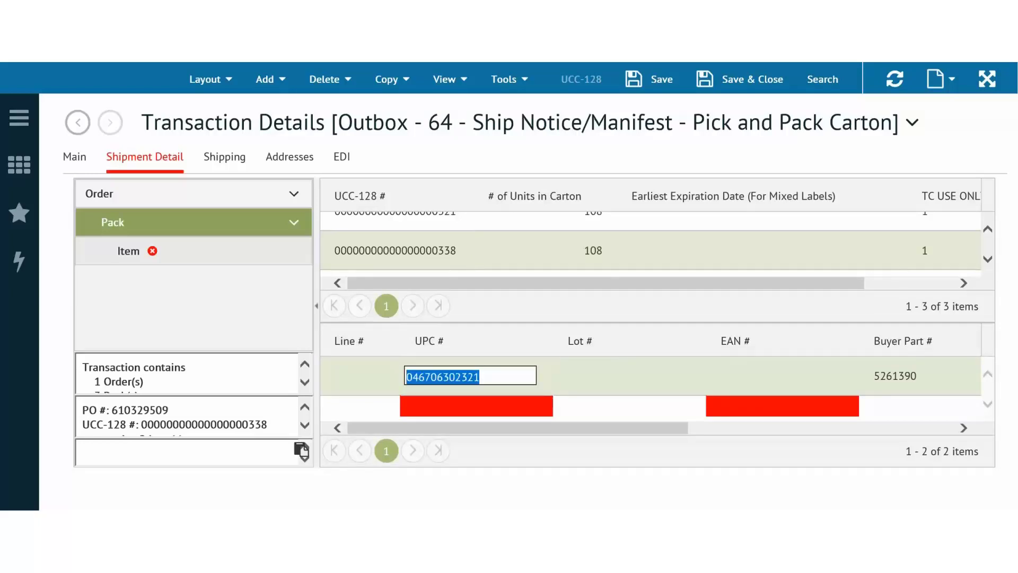
left_click(472, 216)
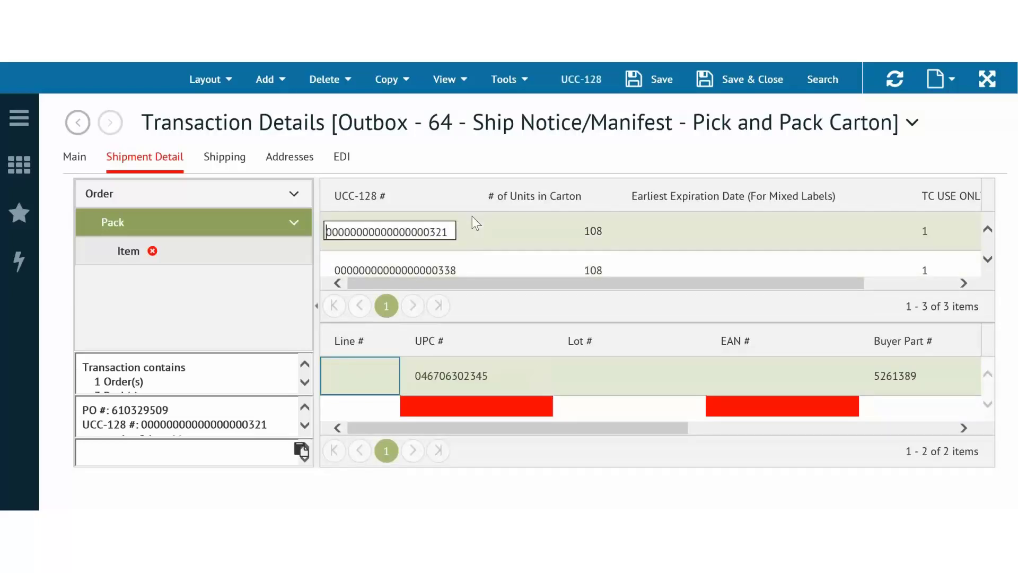
left_click(462, 404)
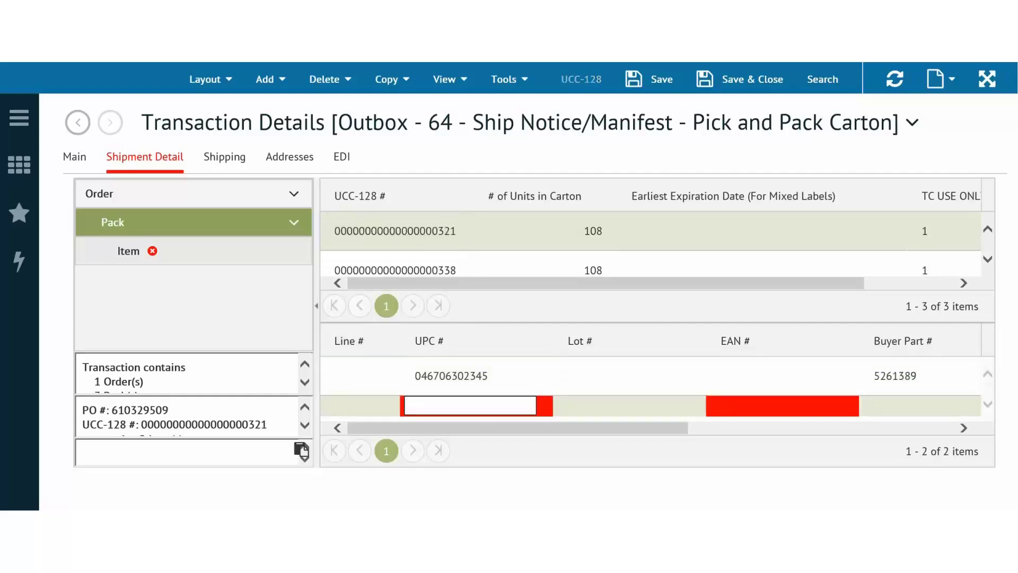
key("ctrl+v")
Give carton 321's second item buyer part number 5261390
left_click(479, 258)
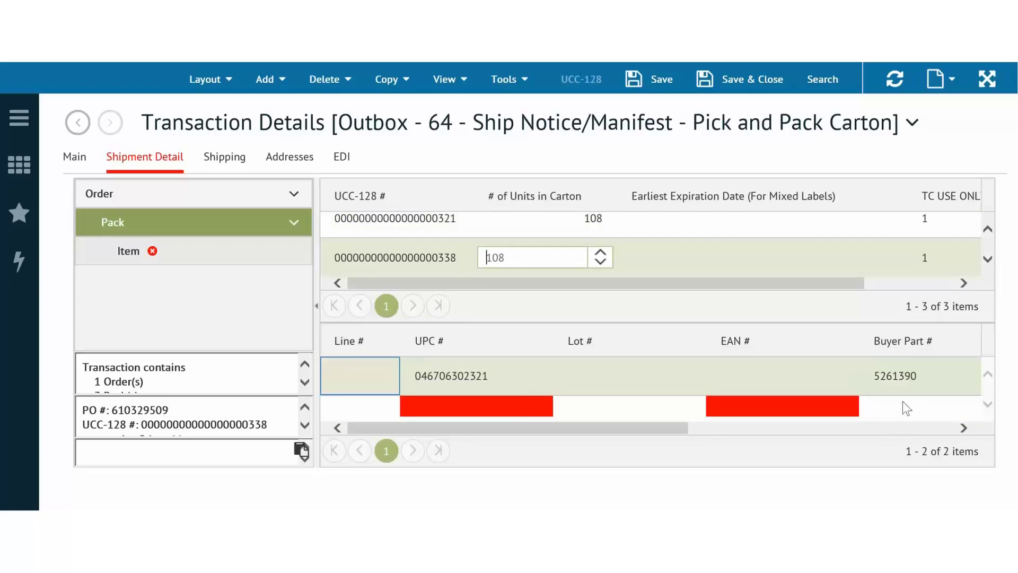
left_click(919, 378)
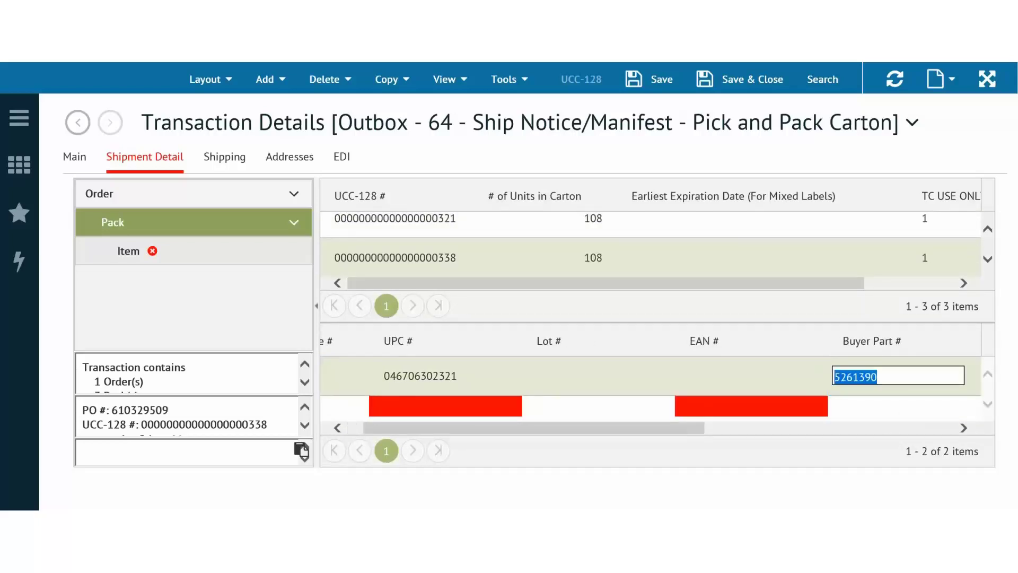
left_click(502, 220)
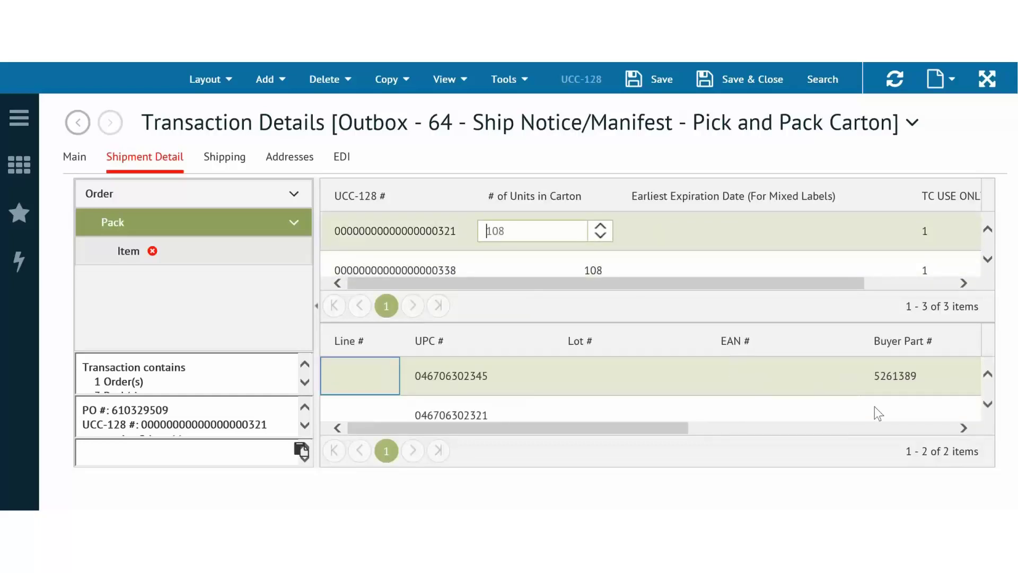
left_click(892, 416)
type("5261390")
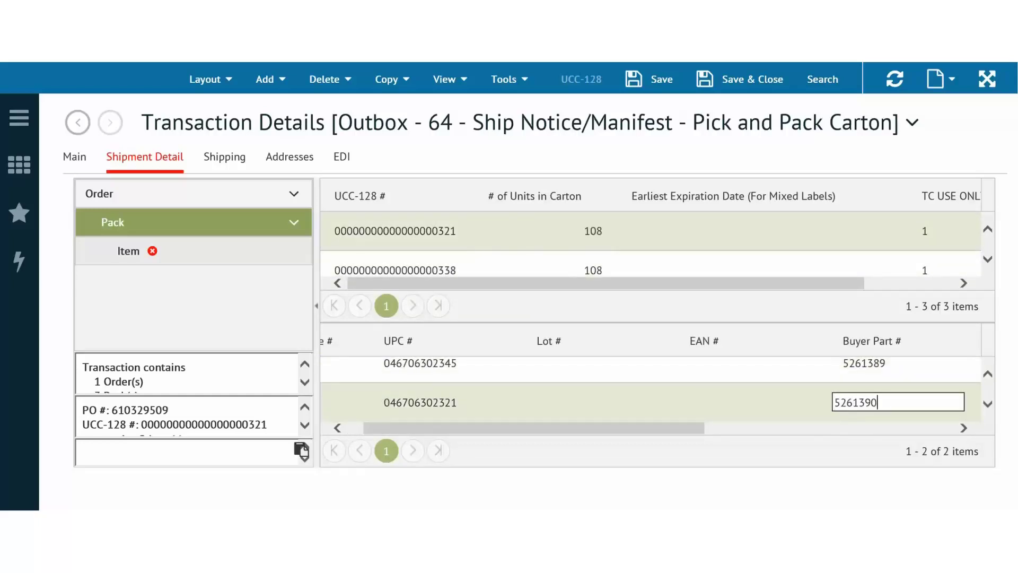
left_click_drag(686, 426, 871, 440)
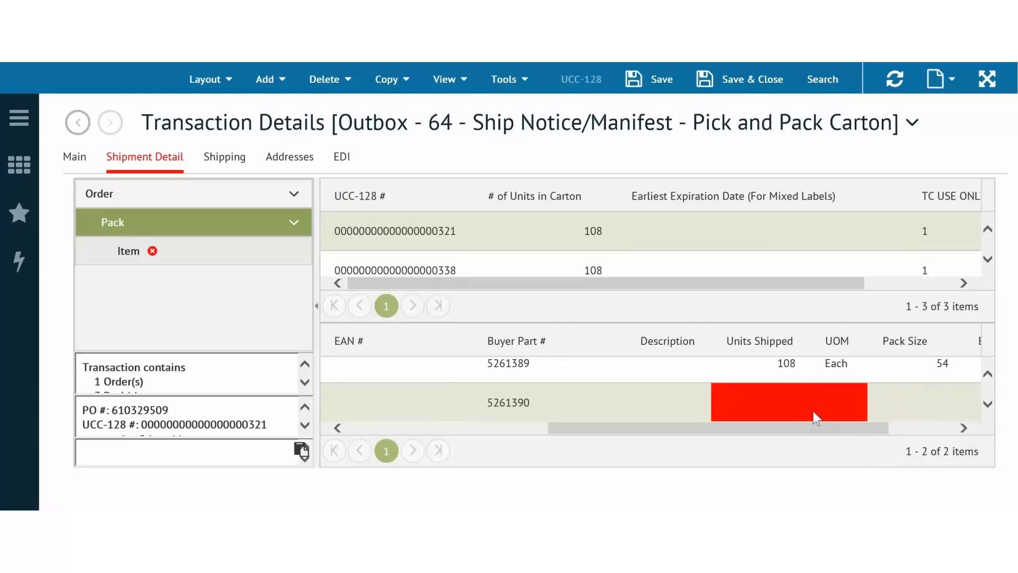
Set units shipped to 36 for items 5261390 and 5261389, with UOM Each
left_click(794, 398)
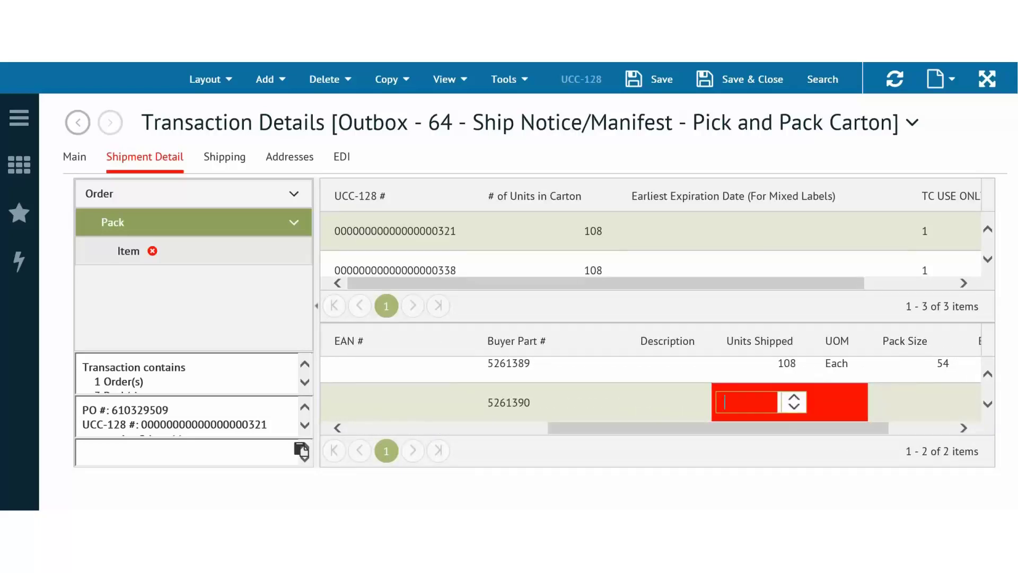
type("36")
left_click(791, 362)
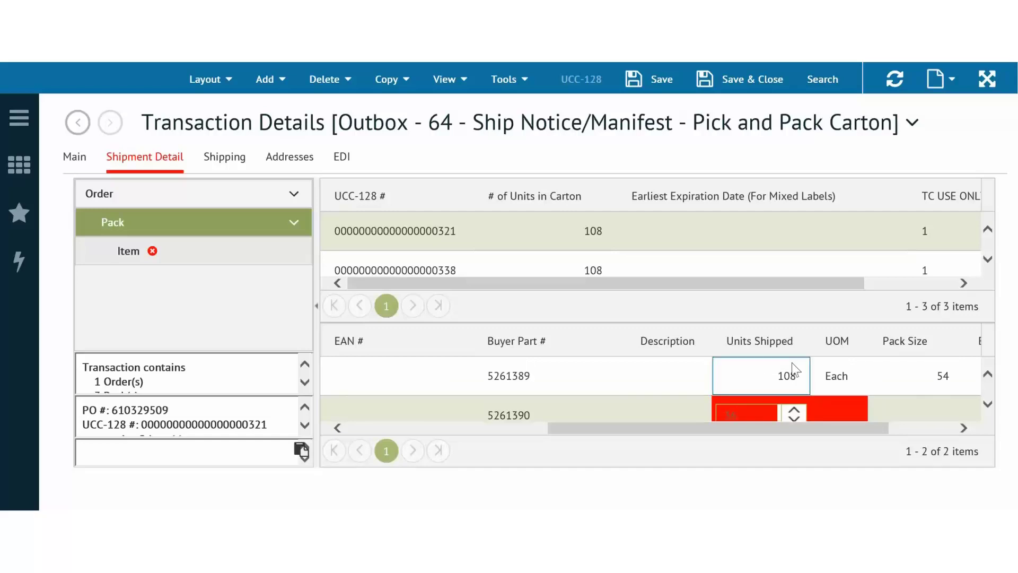
key("Delete")
key("Delete")
key("Delete")
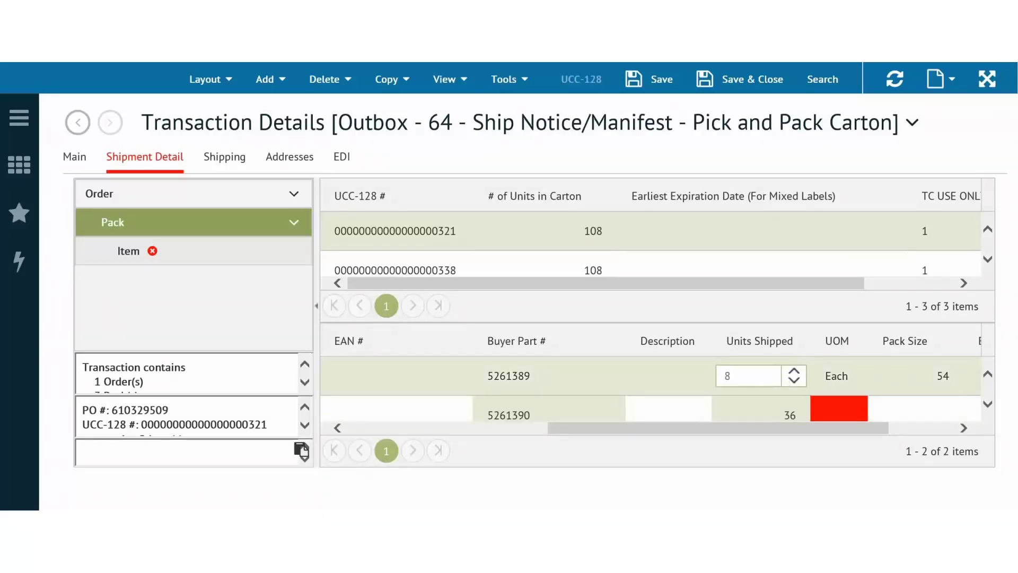
type("36")
left_click(848, 402)
left_click(851, 407)
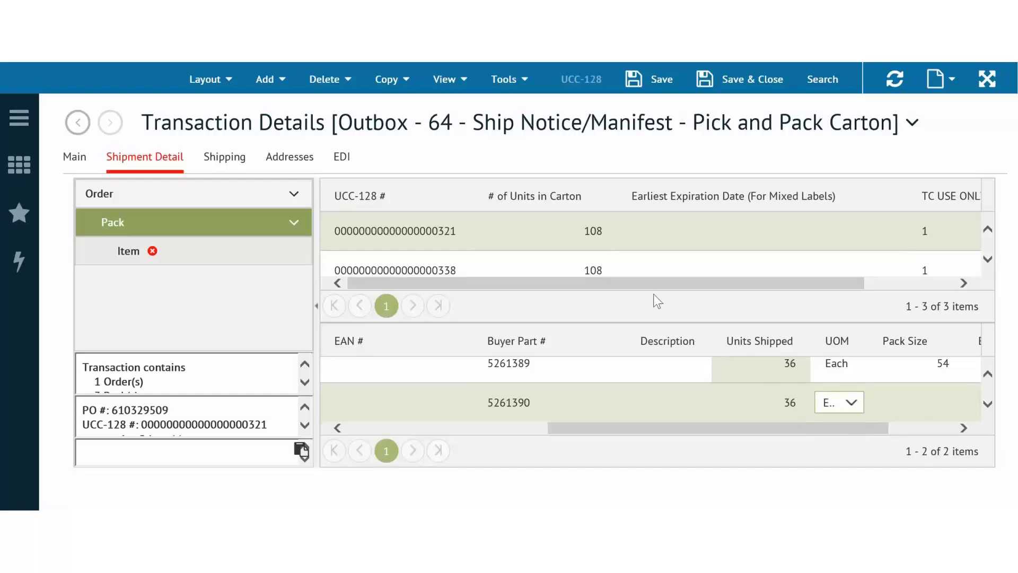
Change the carton's unit count from 108 to 72
left_click(533, 230)
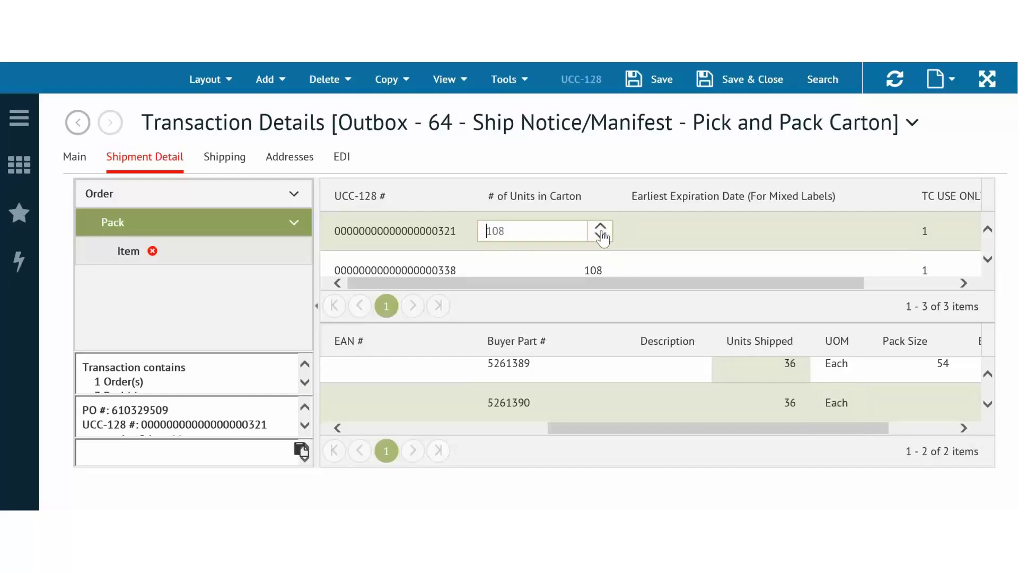
key("Delete")
key("Delete")
key("Delete")
type("72")
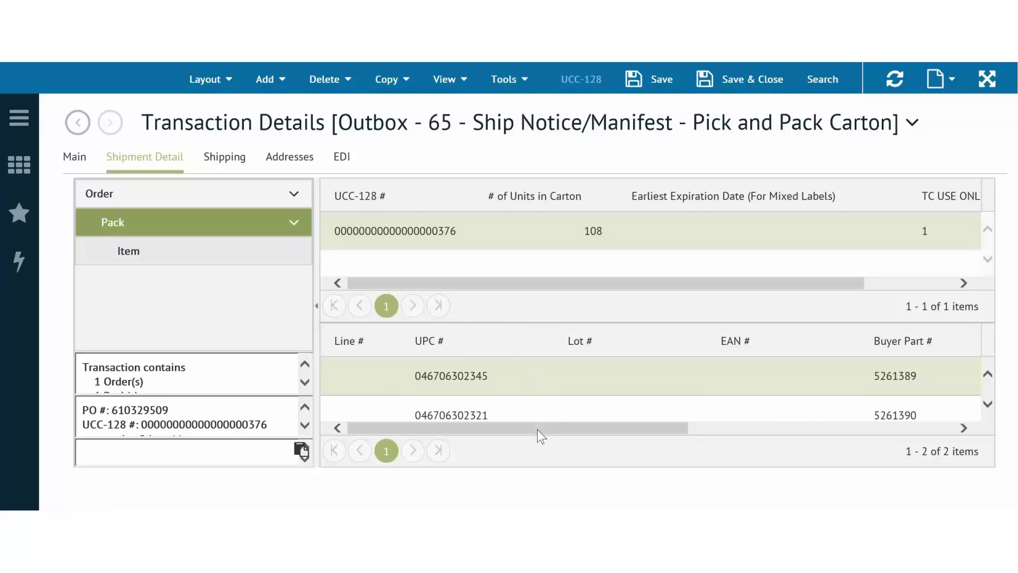
Change units shipped from 108 to 36 for items 5261389 and 5261390
left_click_drag(537, 429, 702, 421)
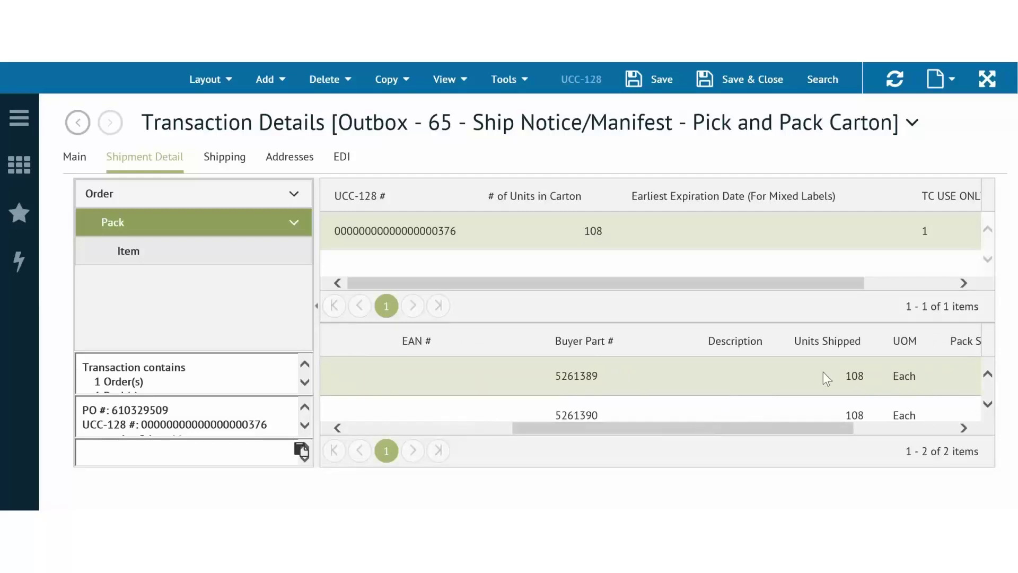
left_click(852, 378)
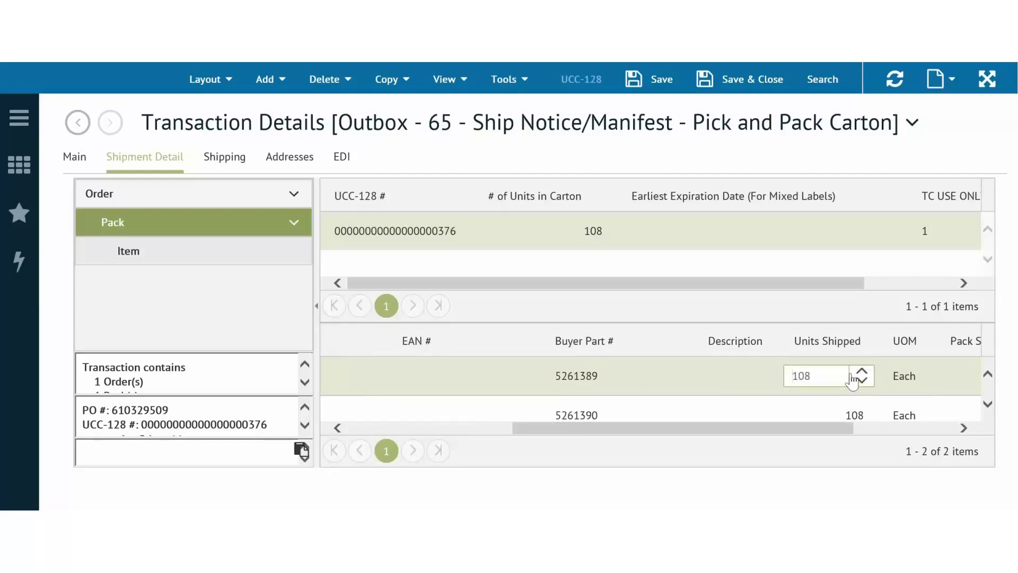
key("Delete")
key("Delete")
key("Delete")
type("36")
left_click(846, 417)
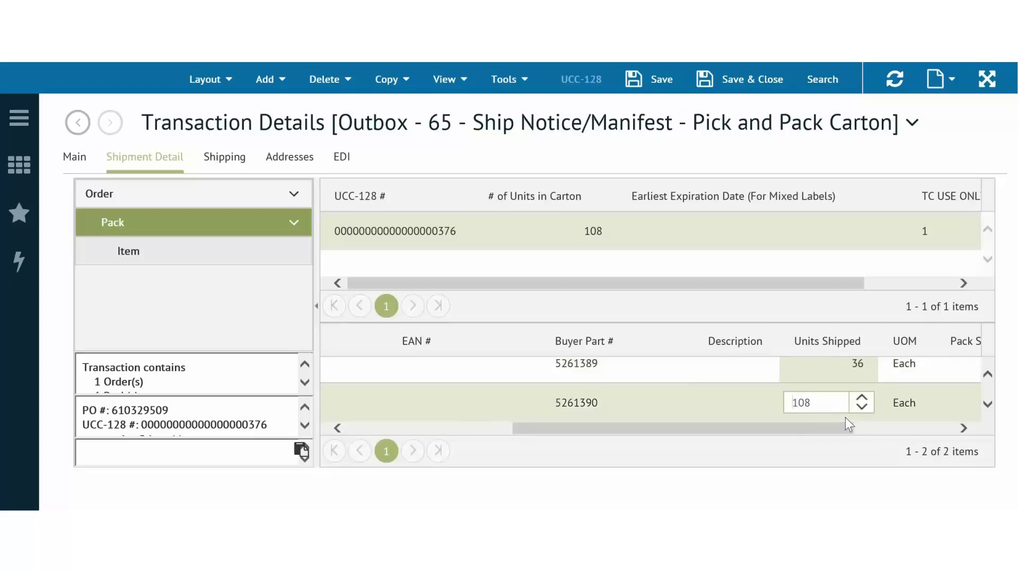
key("Delete")
key("Delete")
key("Delete")
type("36")
Set carton 376's unit count to 72
left_click(581, 227)
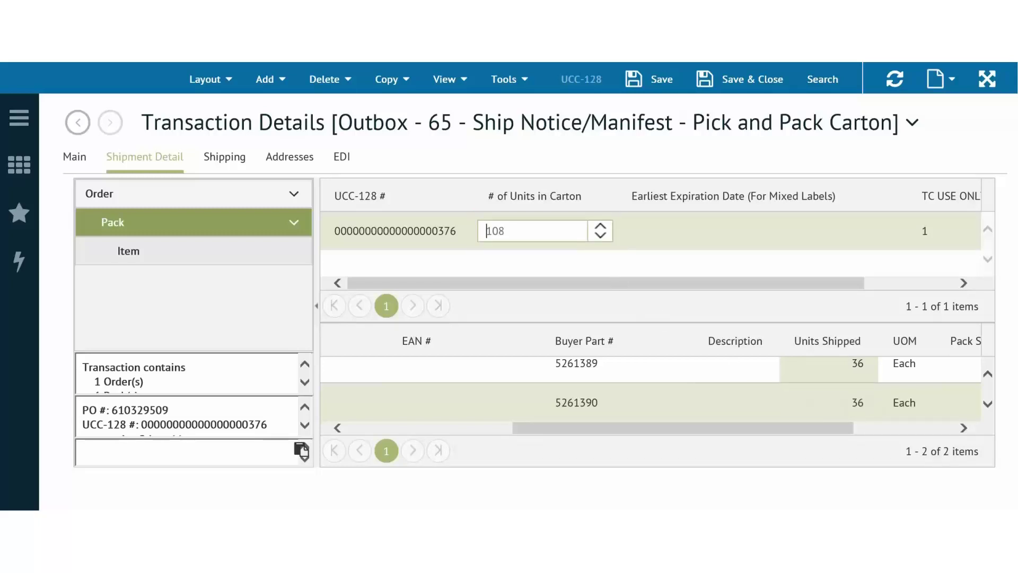
key("Delete")
key("Delete")
key("Delete")
type("72")
Copy the 72-unit carton 376 as the selected pack
left_click(400, 88)
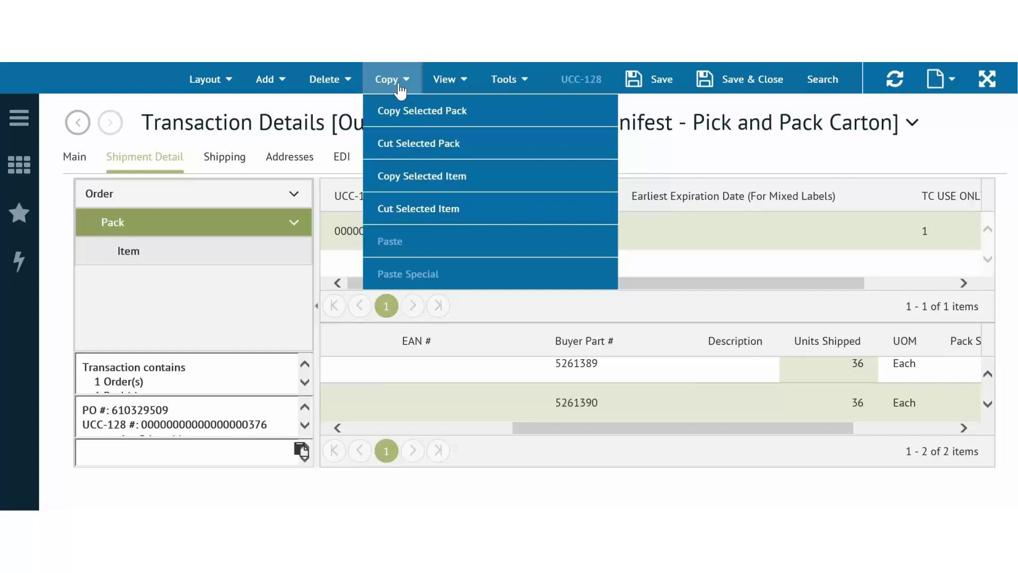
left_click(488, 118)
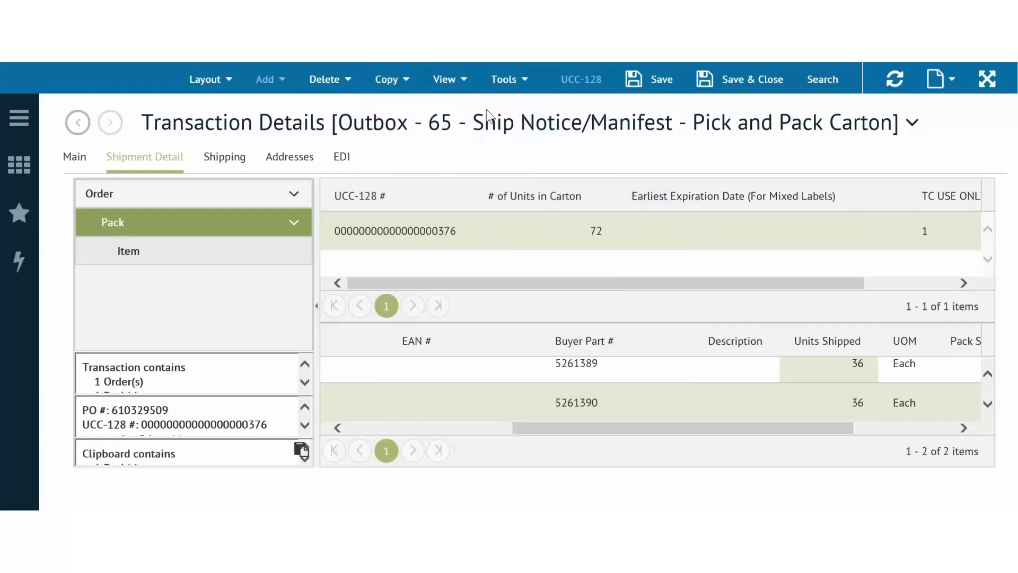
left_click(247, 188)
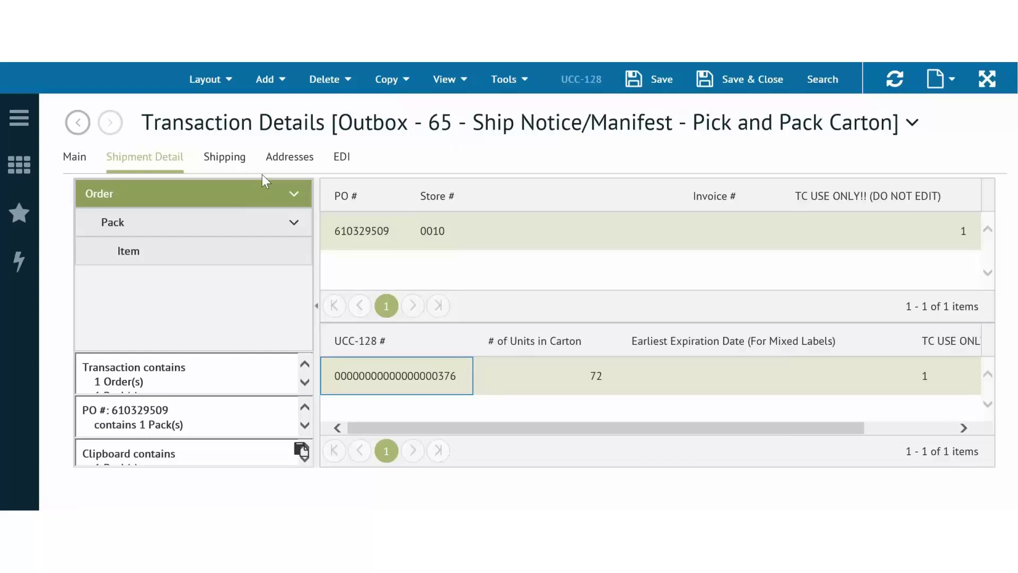
Paste Special the carton into the order as 2 copies with new UCC-128 numbers
left_click(406, 87)
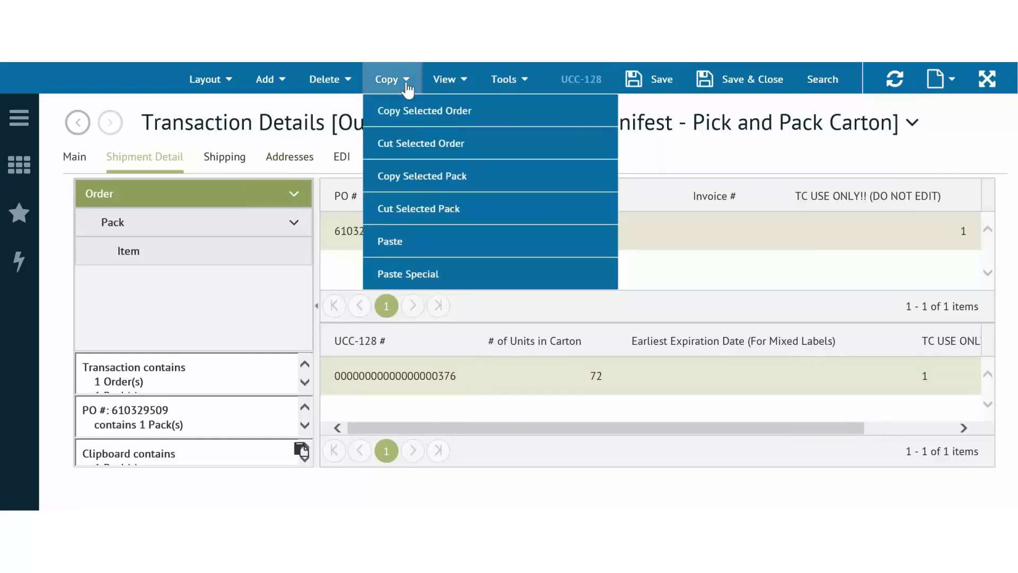
left_click(477, 275)
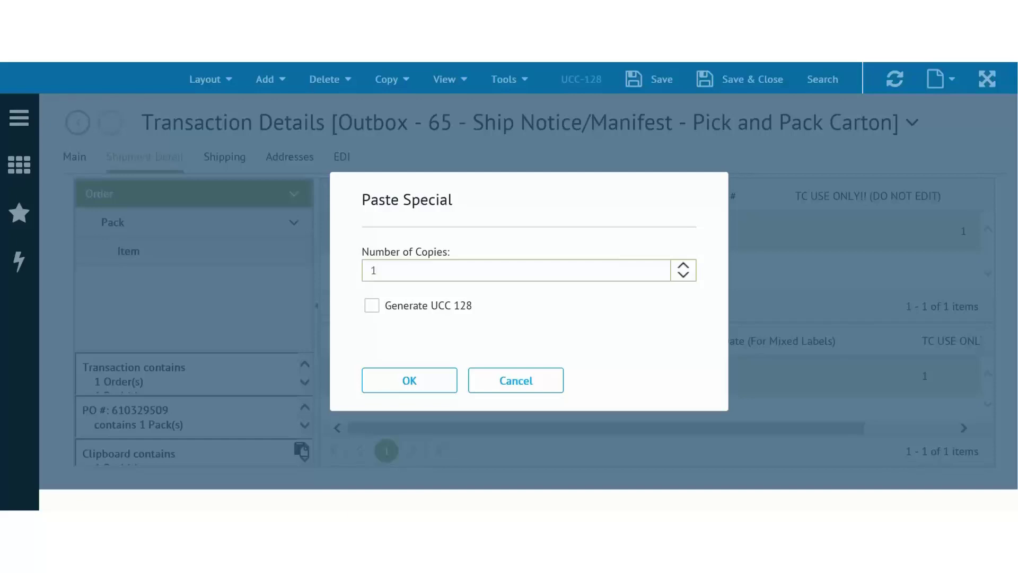
key("BackSpace")
type("2")
left_click(373, 311)
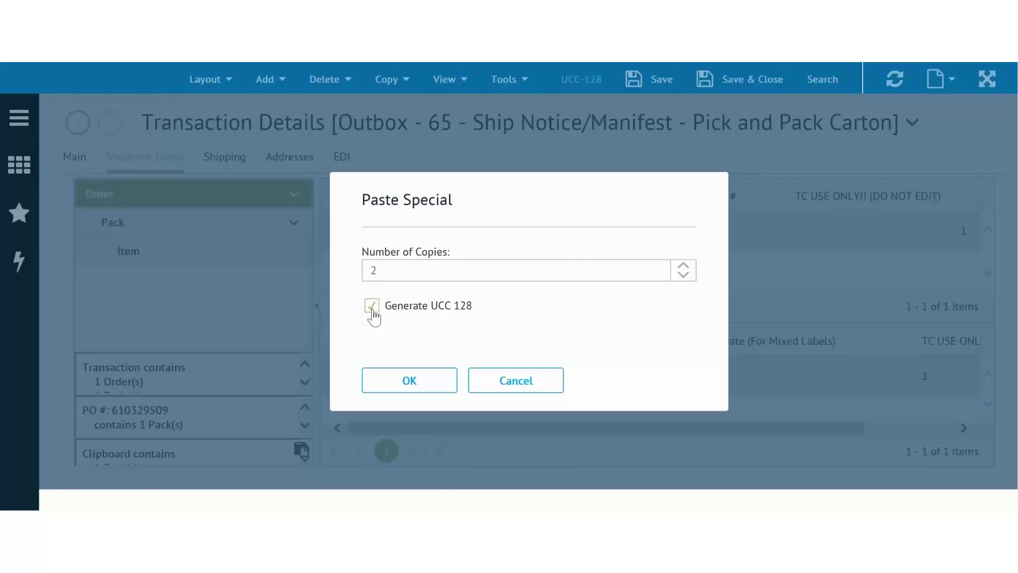
left_click(409, 382)
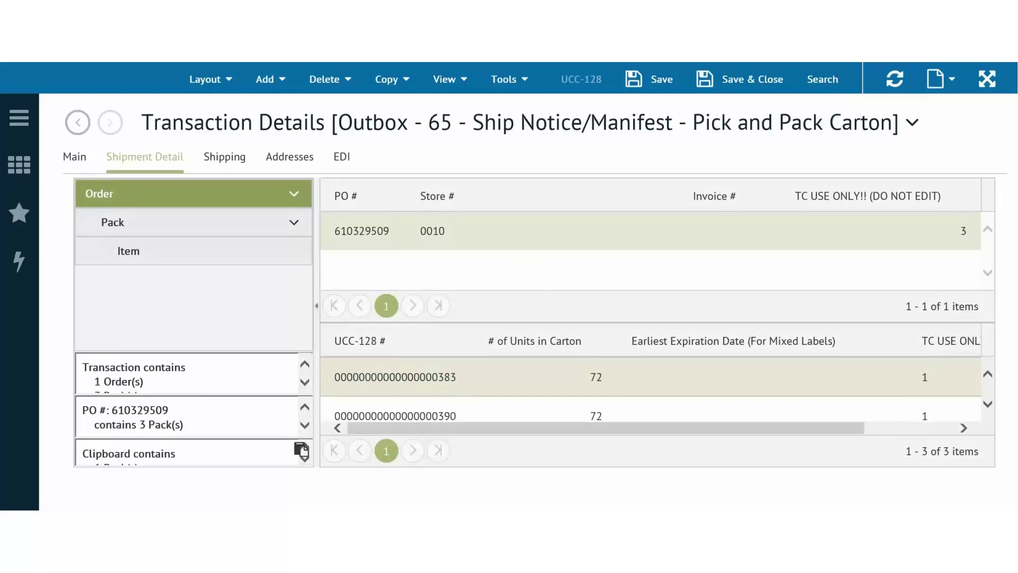
Review pasted cartons 383 and 390 at pack level, each with 72 units across two items
left_click(251, 222)
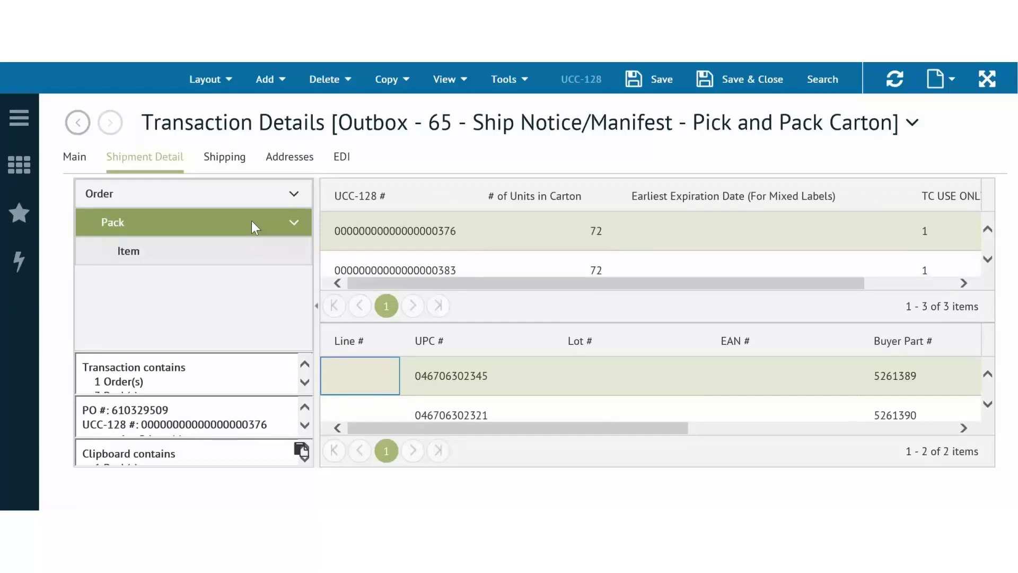
left_click(988, 260)
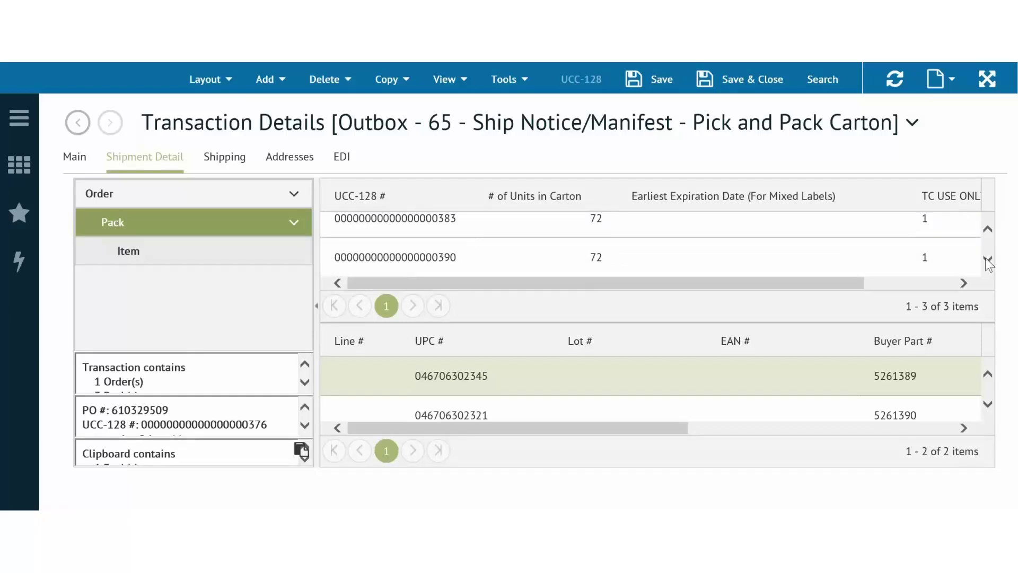
left_click(987, 405)
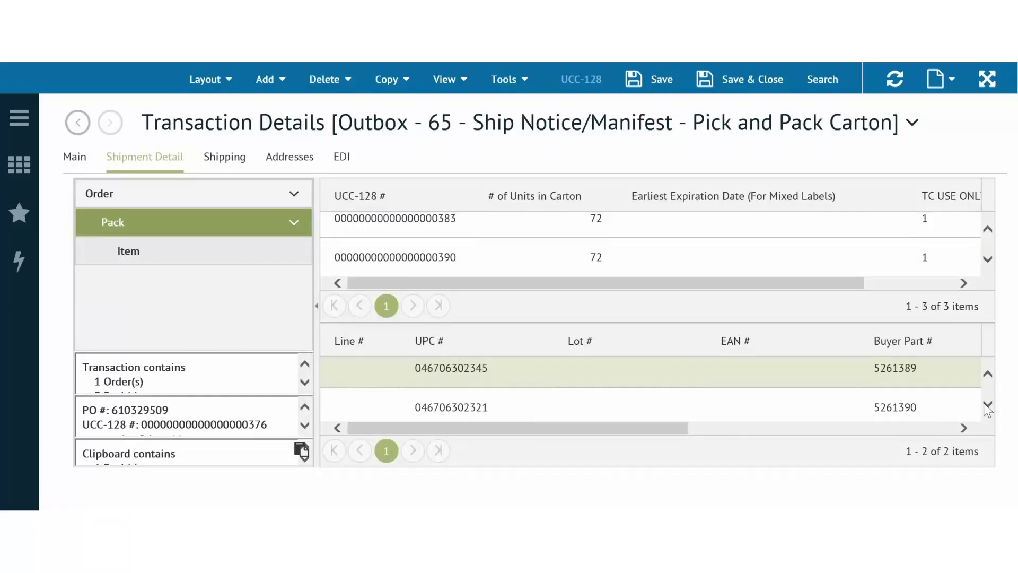
left_click_drag(635, 430, 635, 429)
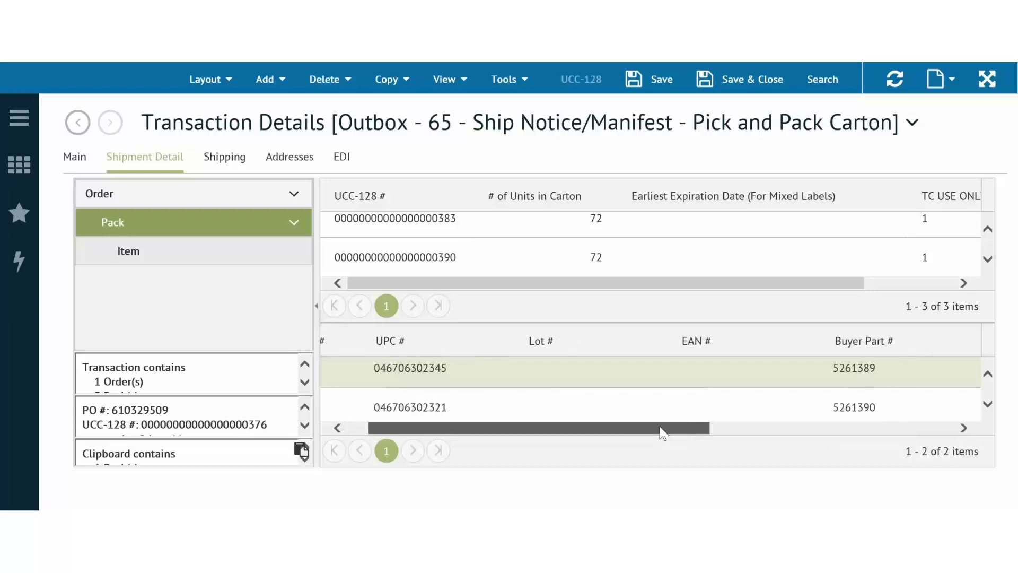
left_click_drag(662, 432, 620, 453)
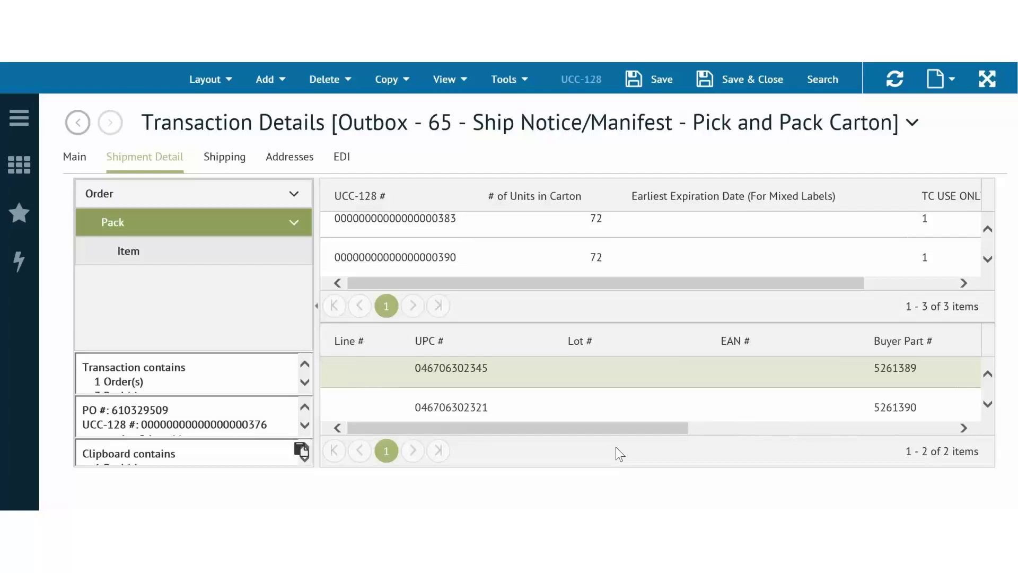